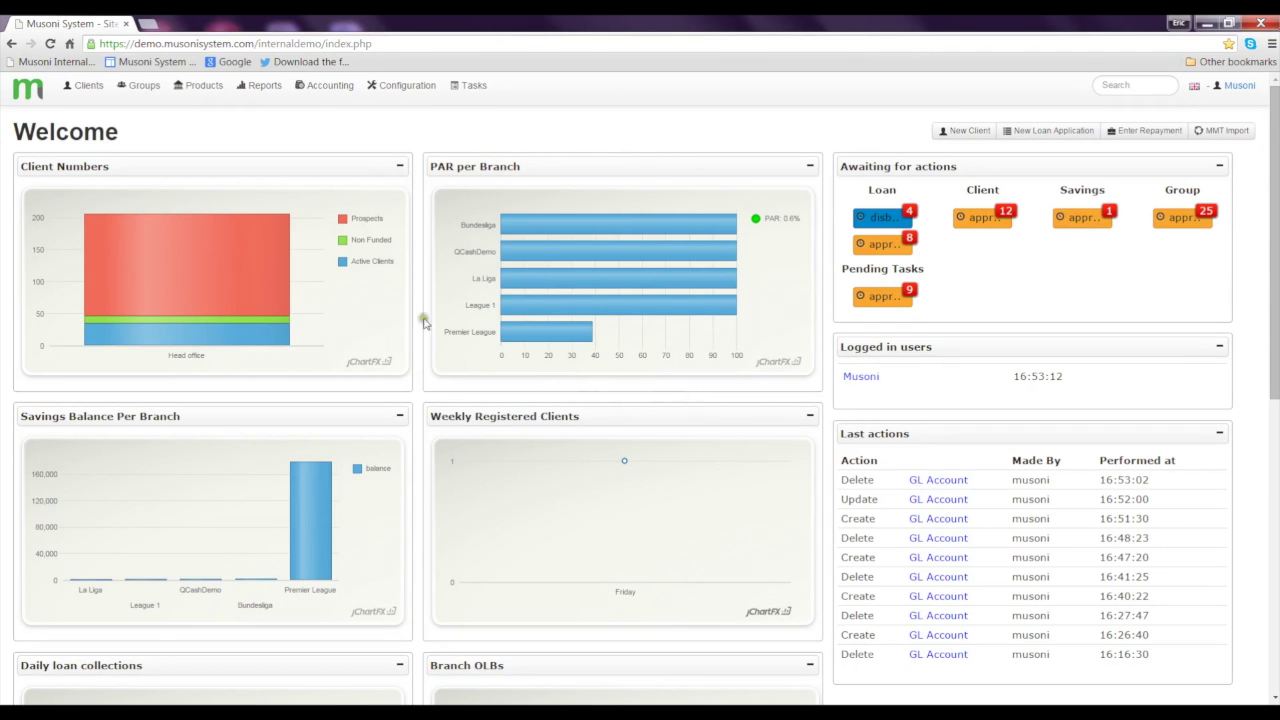
Open Charts Of Accounts from the Accounting menu to list the 28 GL accounts
left_click(331, 88)
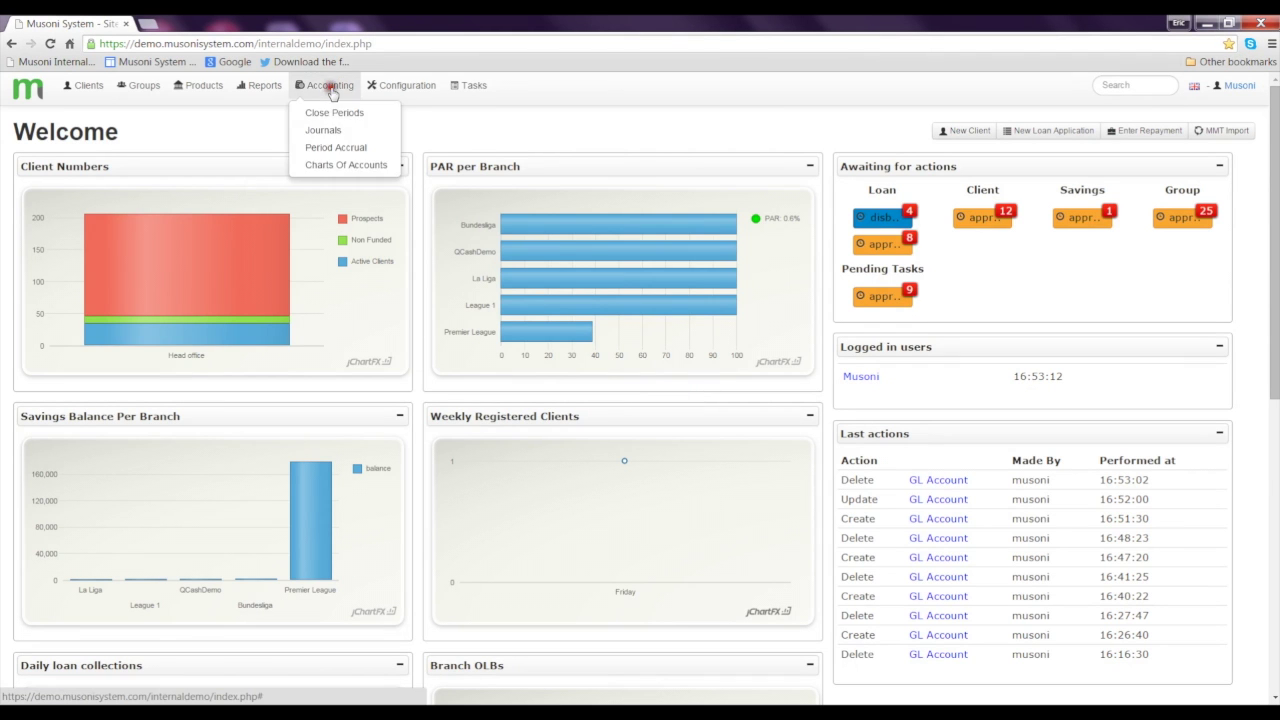
left_click(341, 168)
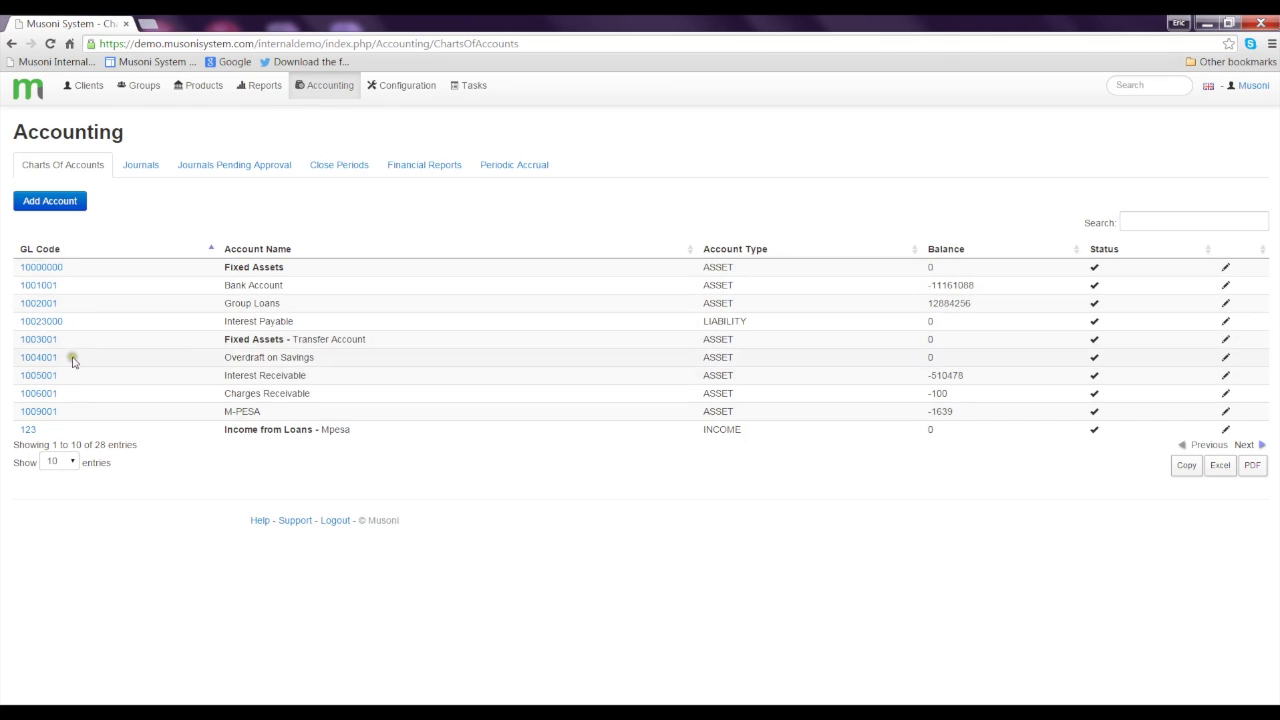
left_click(38, 288)
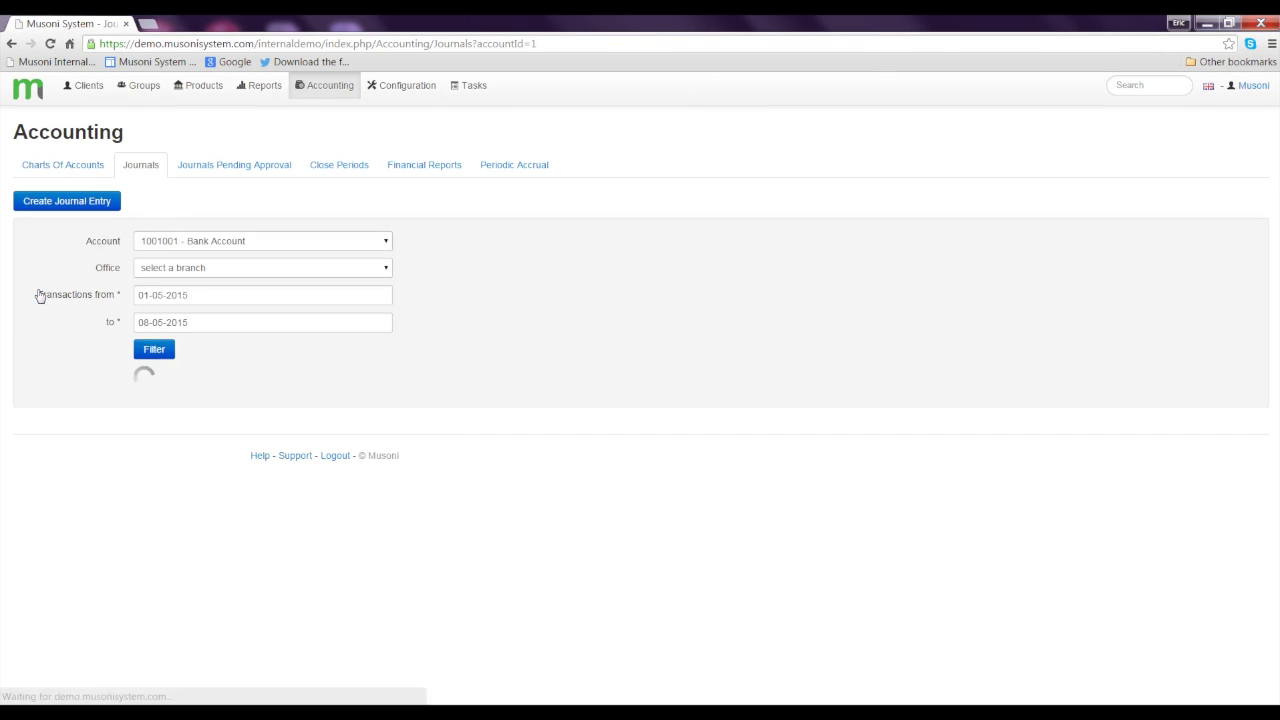
left_click(174, 341)
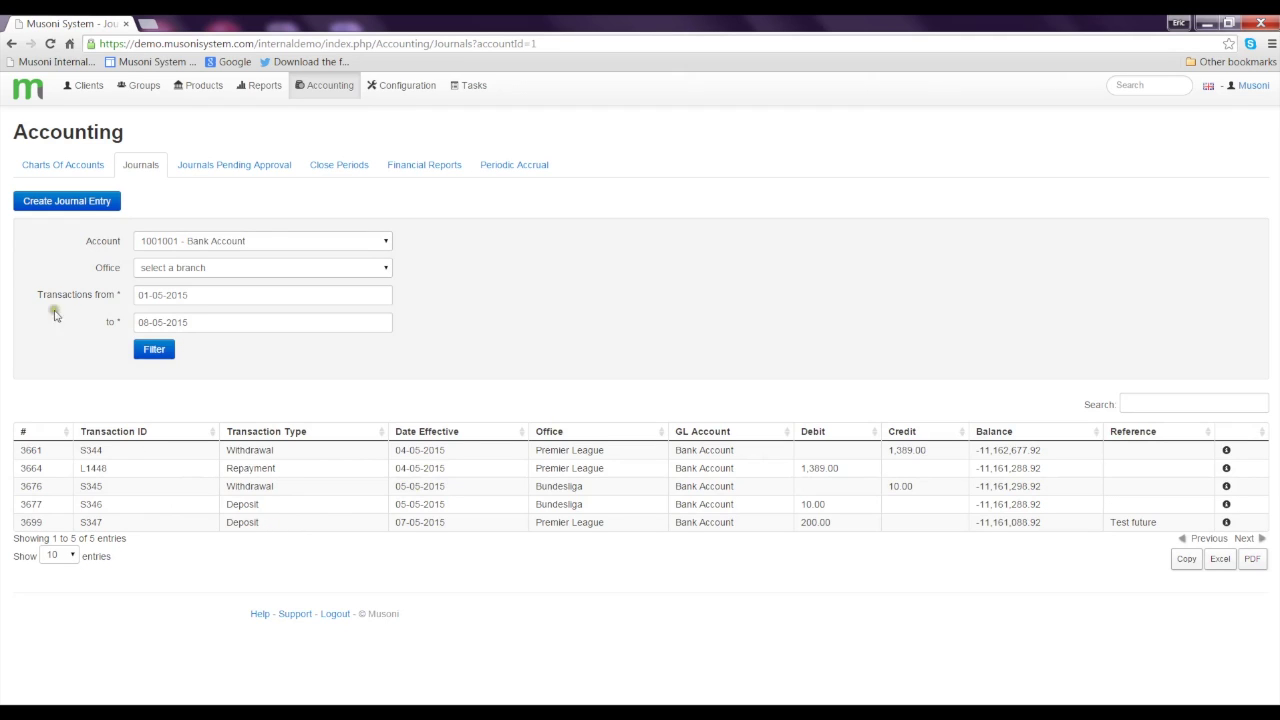
left_click(68, 172)
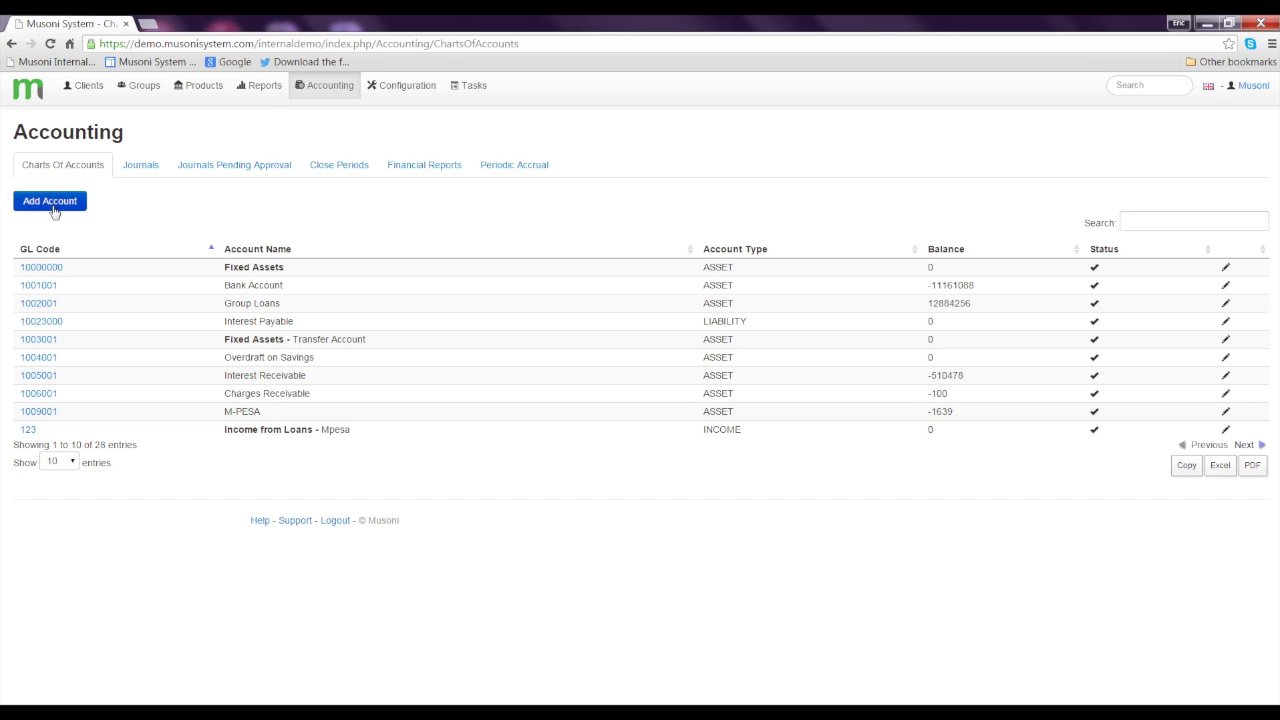
left_click(50, 201)
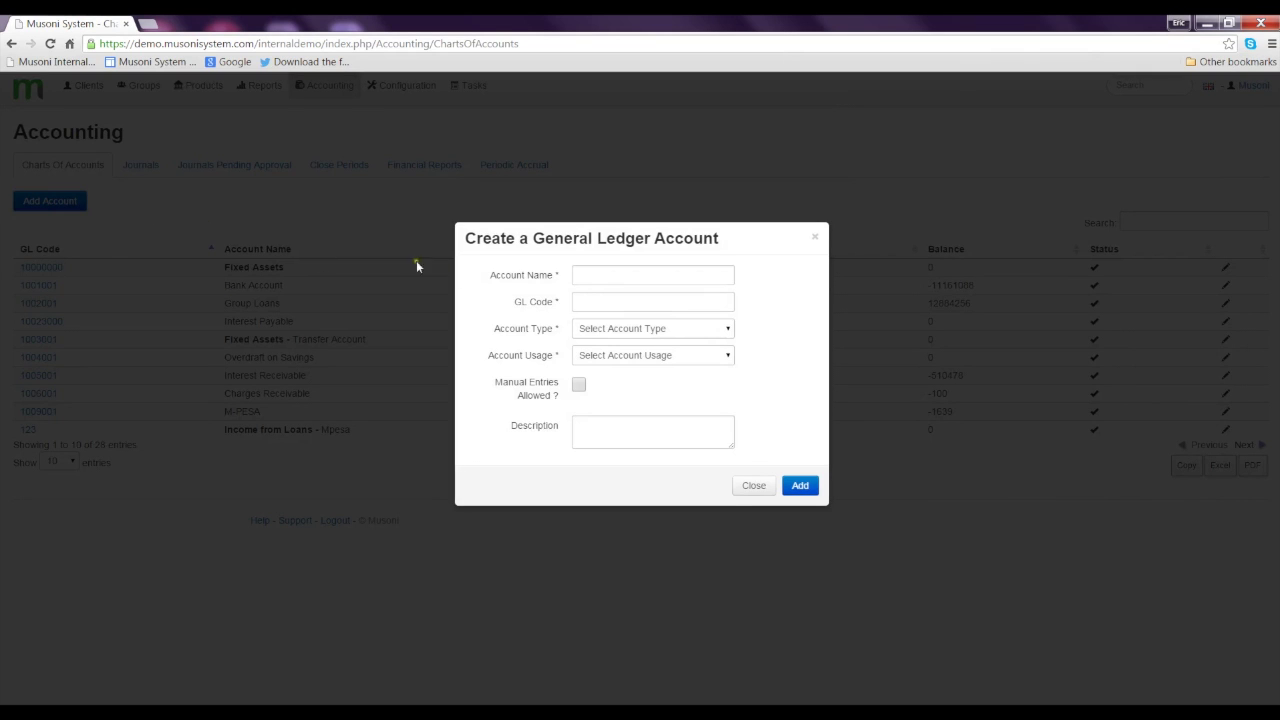
Enter account name 'Savings' and GL code 001234
left_click(601, 276)
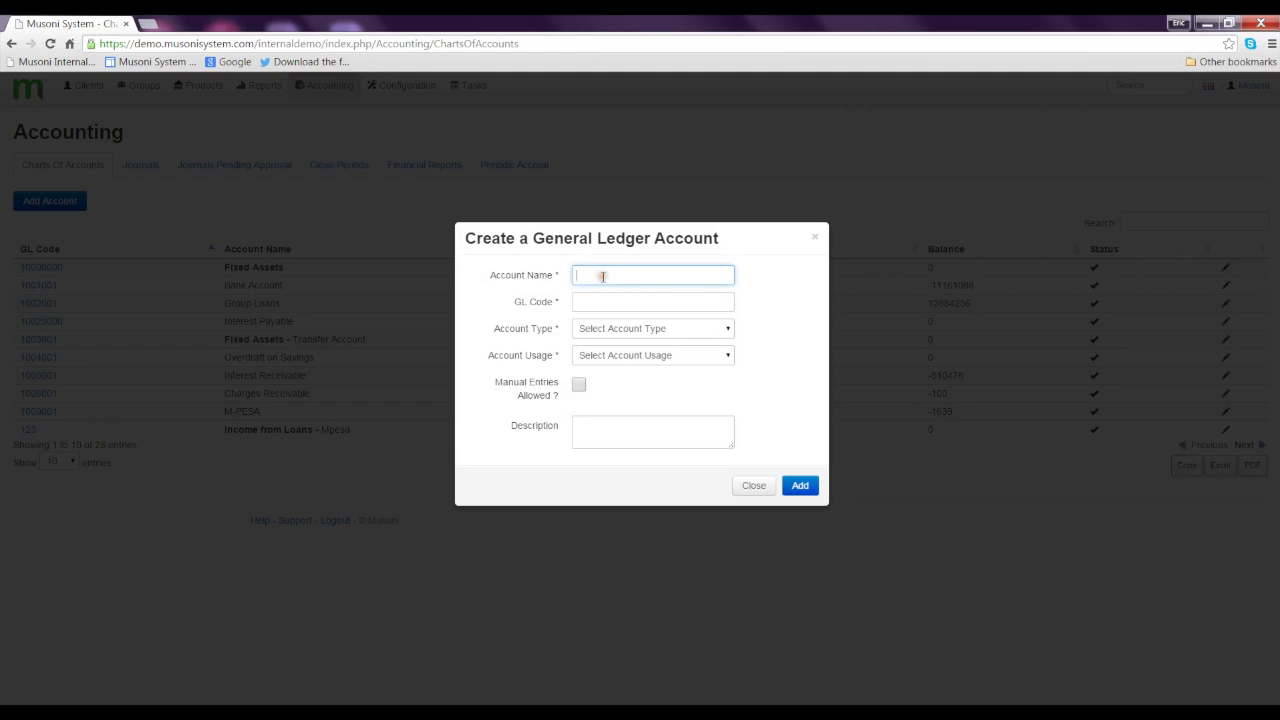
type("Savings")
left_click(626, 302)
type("00")
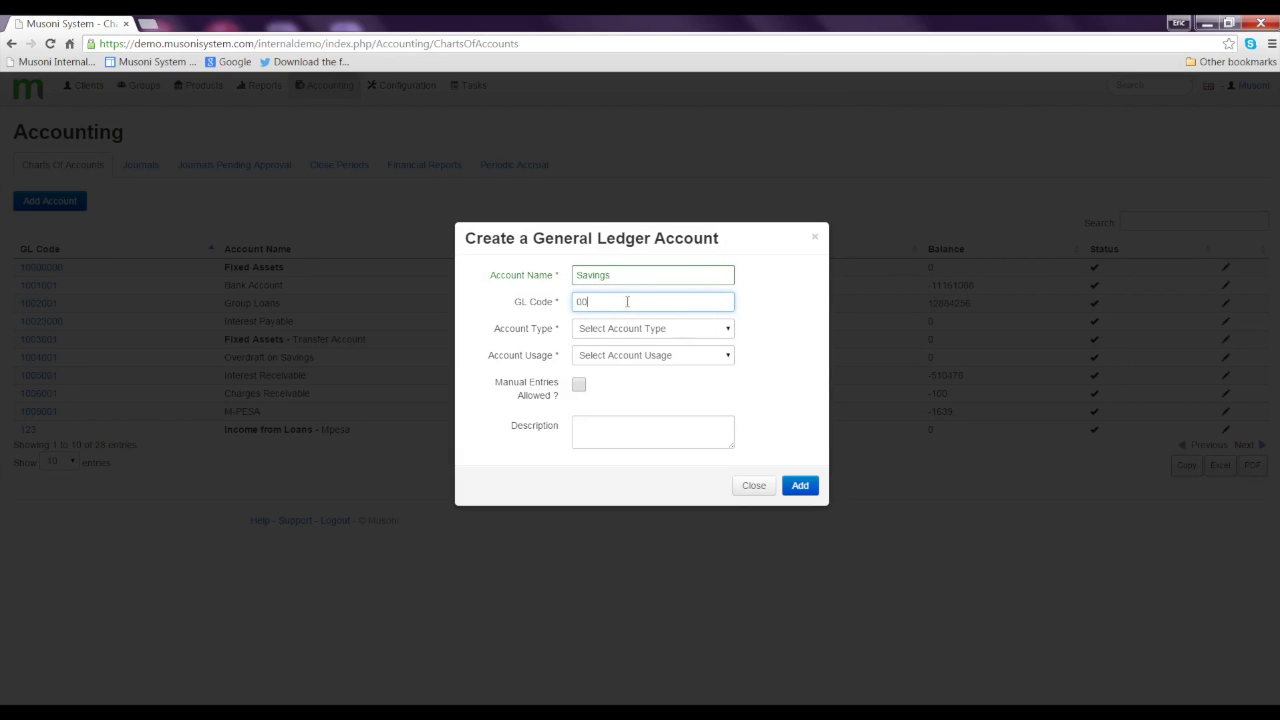
type("1234")
Set the account type to LIABILITY and the account usage to GL Account
left_click(680, 330)
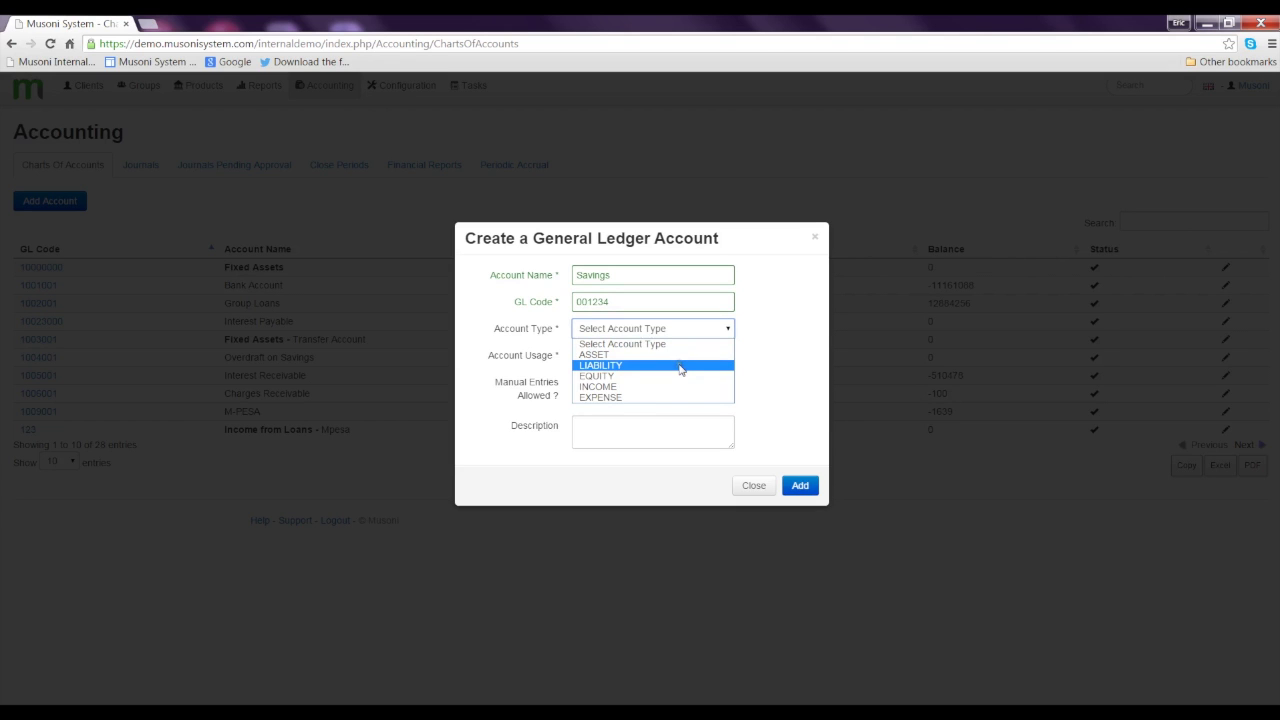
left_click(680, 367)
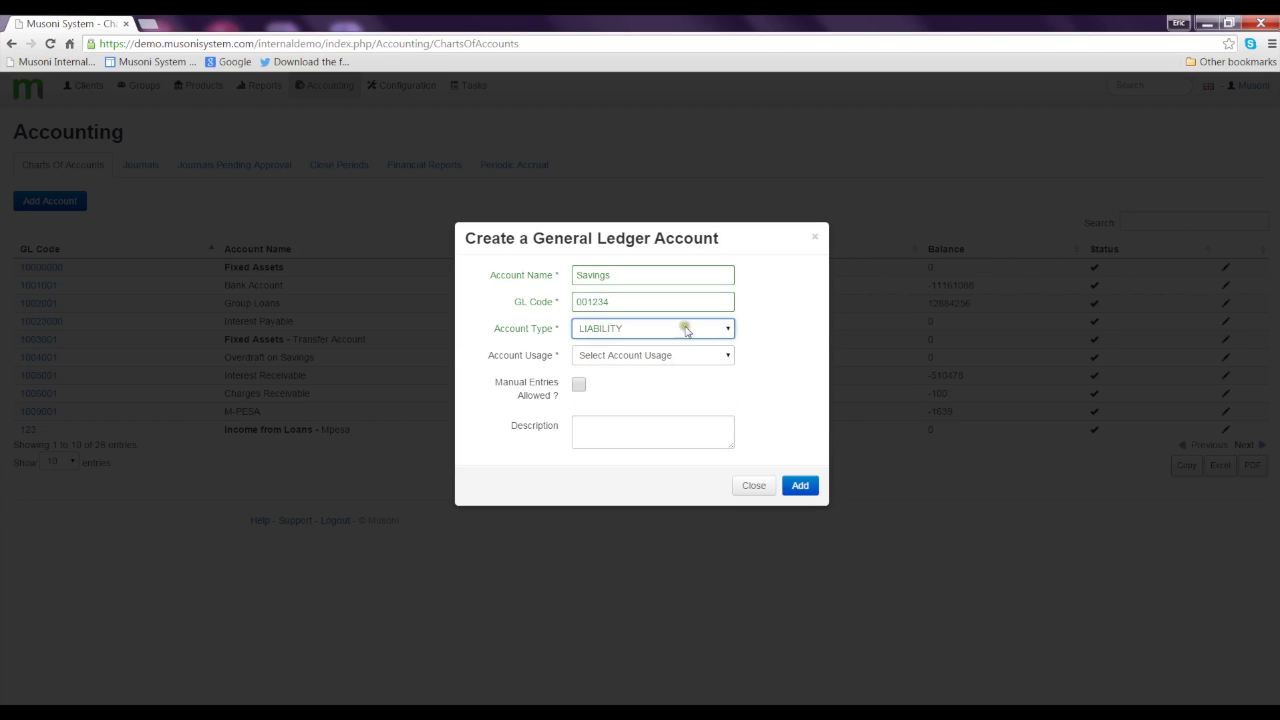
left_click(642, 357)
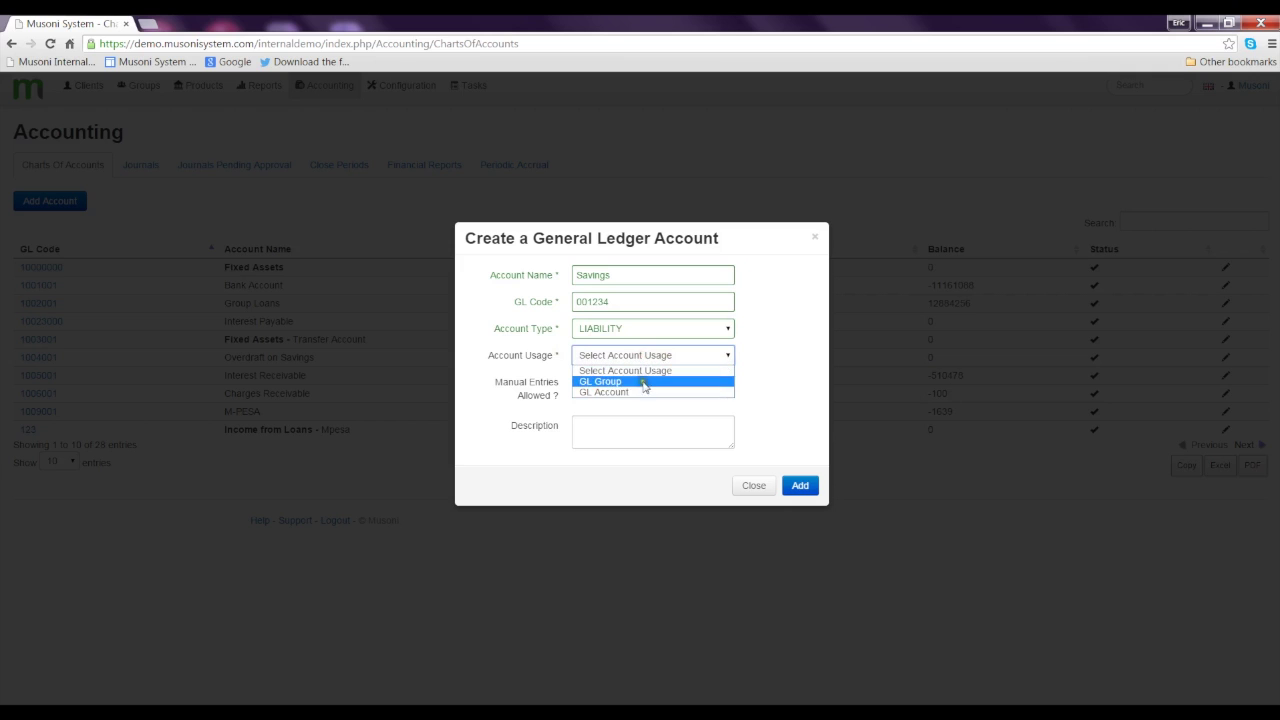
left_click(640, 392)
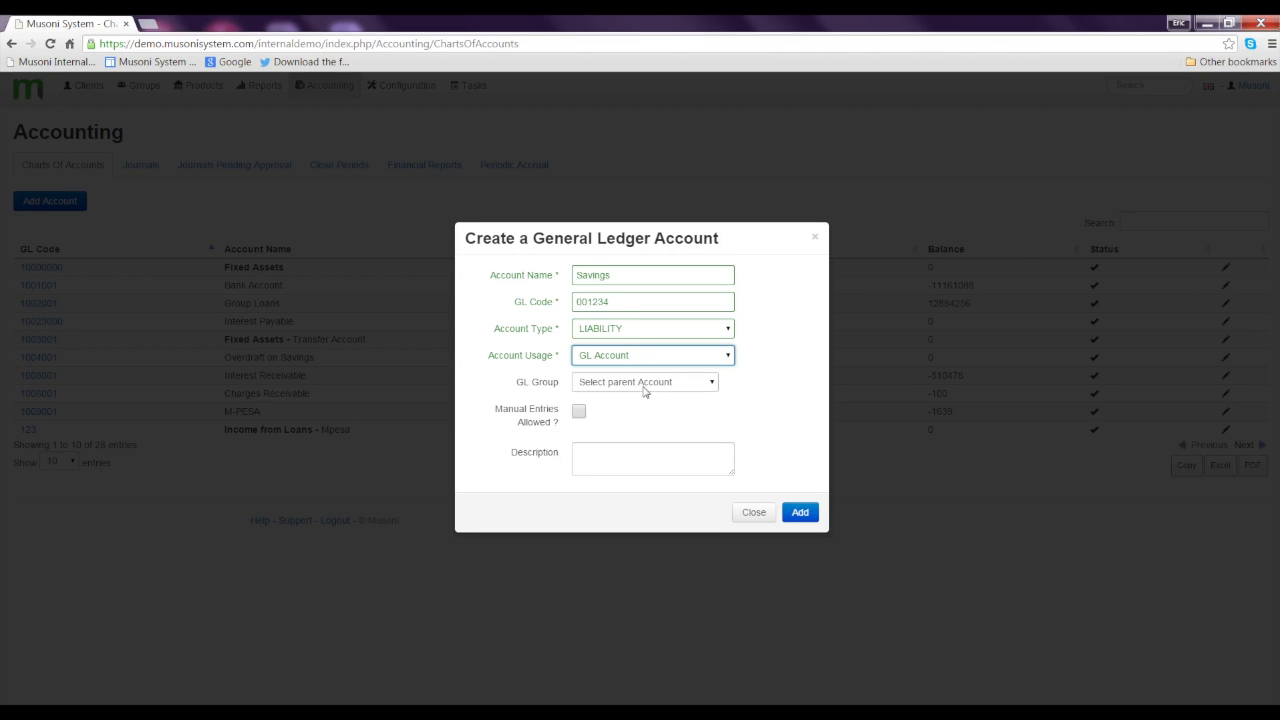
Leave Manual Entries Allowed unchecked for the Savings account
left_click(579, 413)
left_click(579, 415)
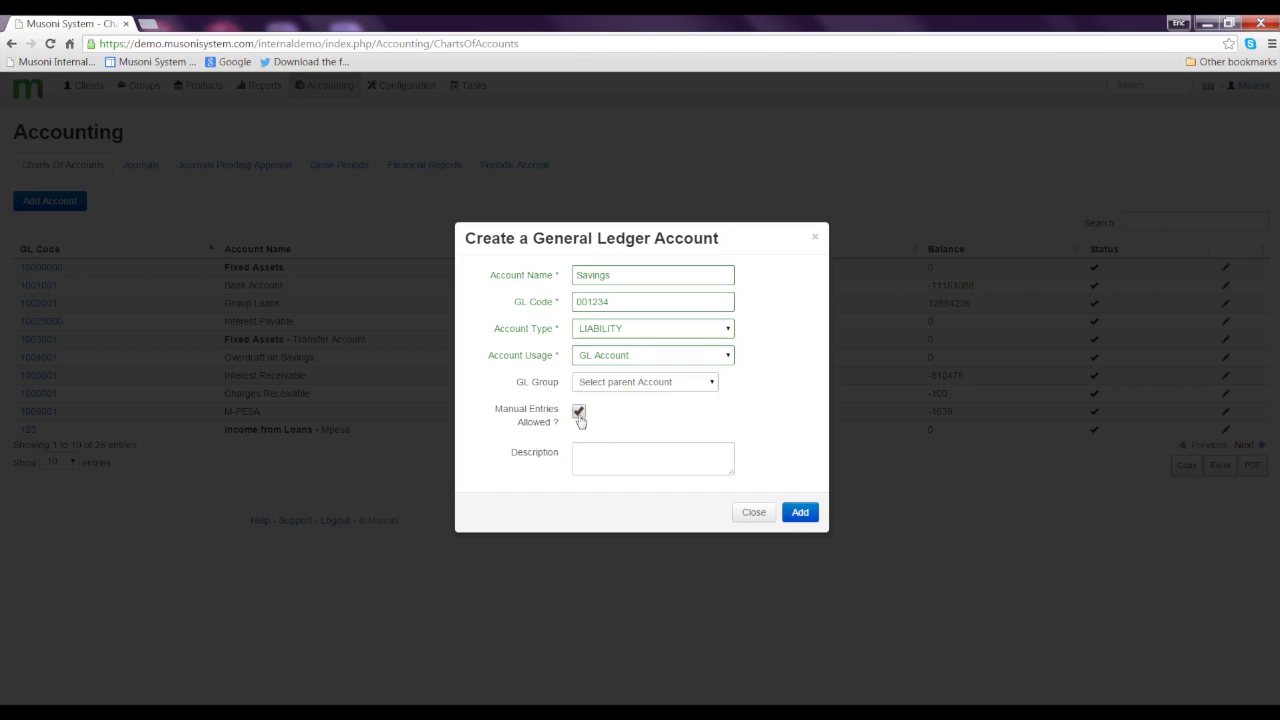
left_click(580, 416)
left_click(582, 420)
left_click(580, 419)
left_click(580, 418)
left_click(578, 417)
left_click(579, 414)
Add the description 'All savings made by clients in the system' and save the account
left_click(583, 454)
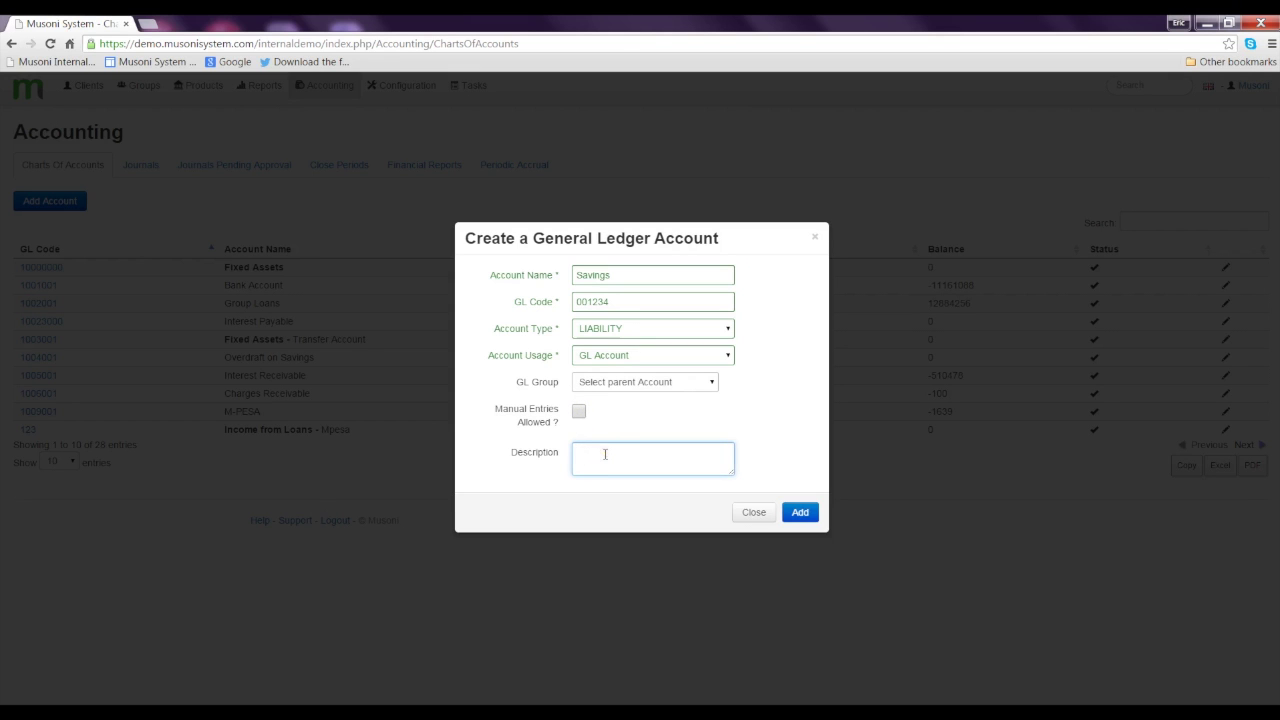
type("All savings made by clients in the system")
left_click(801, 515)
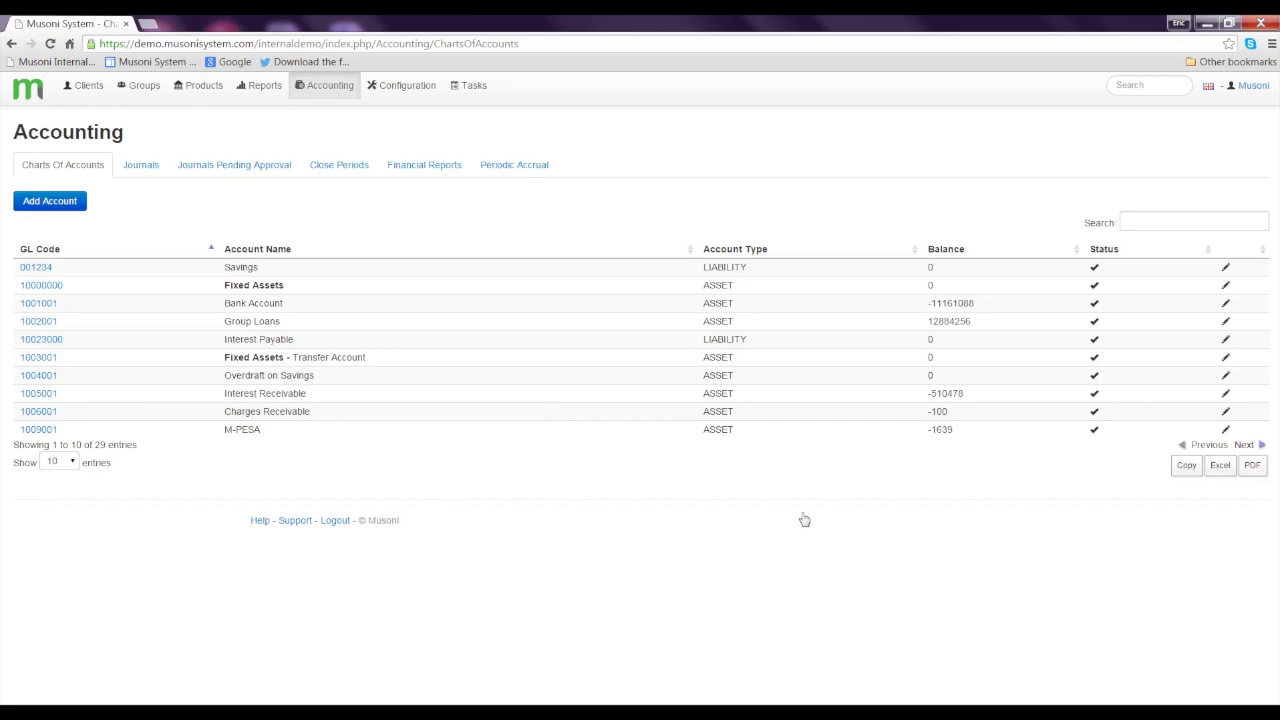
Check the 001234 Savings journal shows no transactions, then return to the Chart of Accounts
left_click(38, 269)
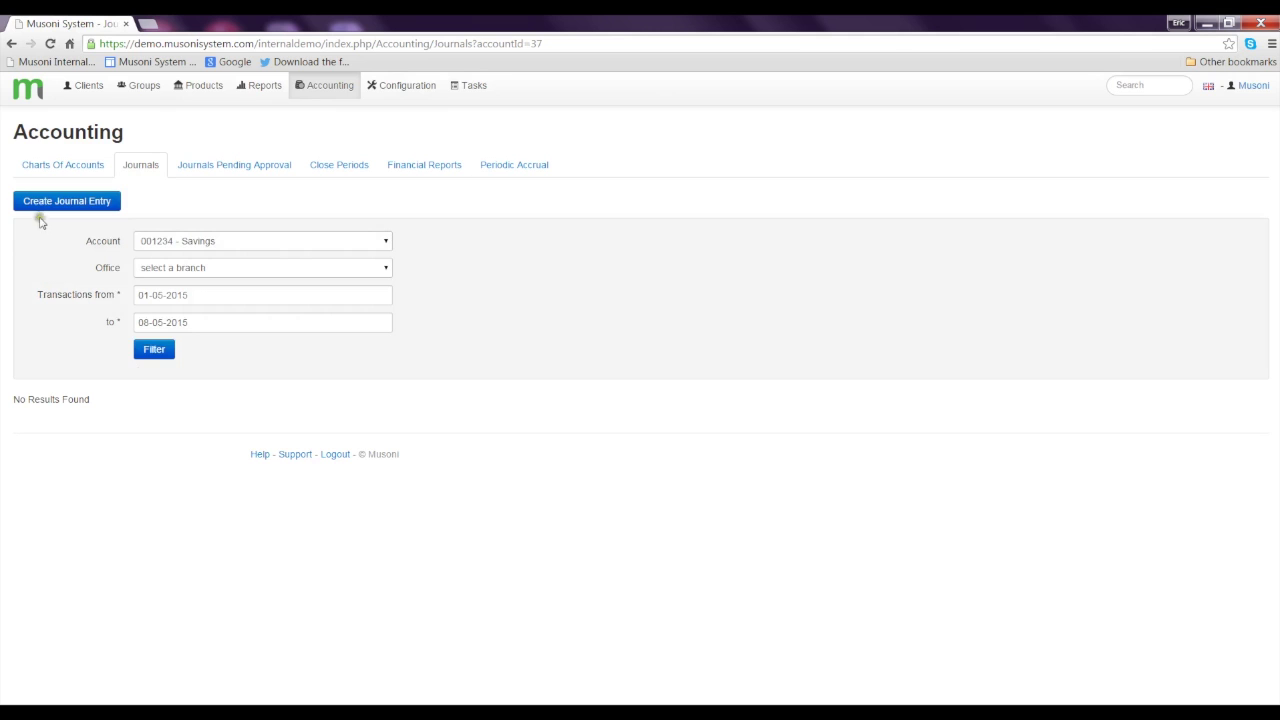
left_click(52, 167)
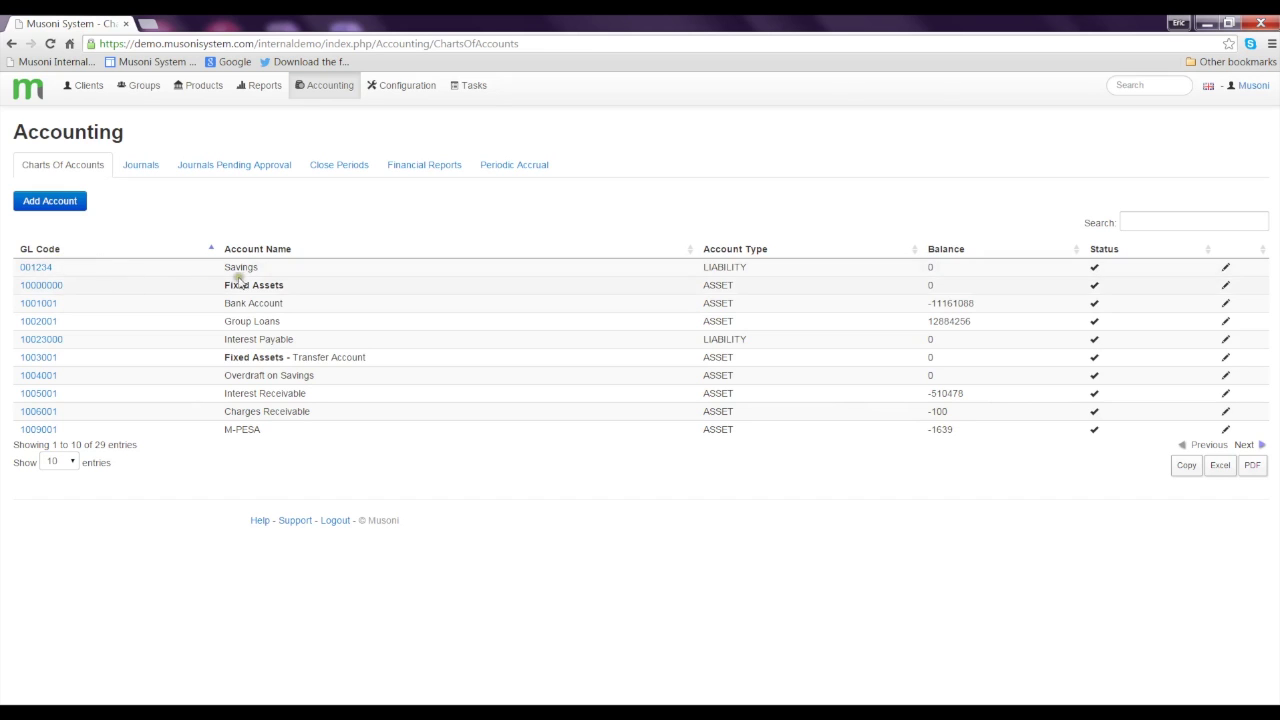
left_click(1226, 268)
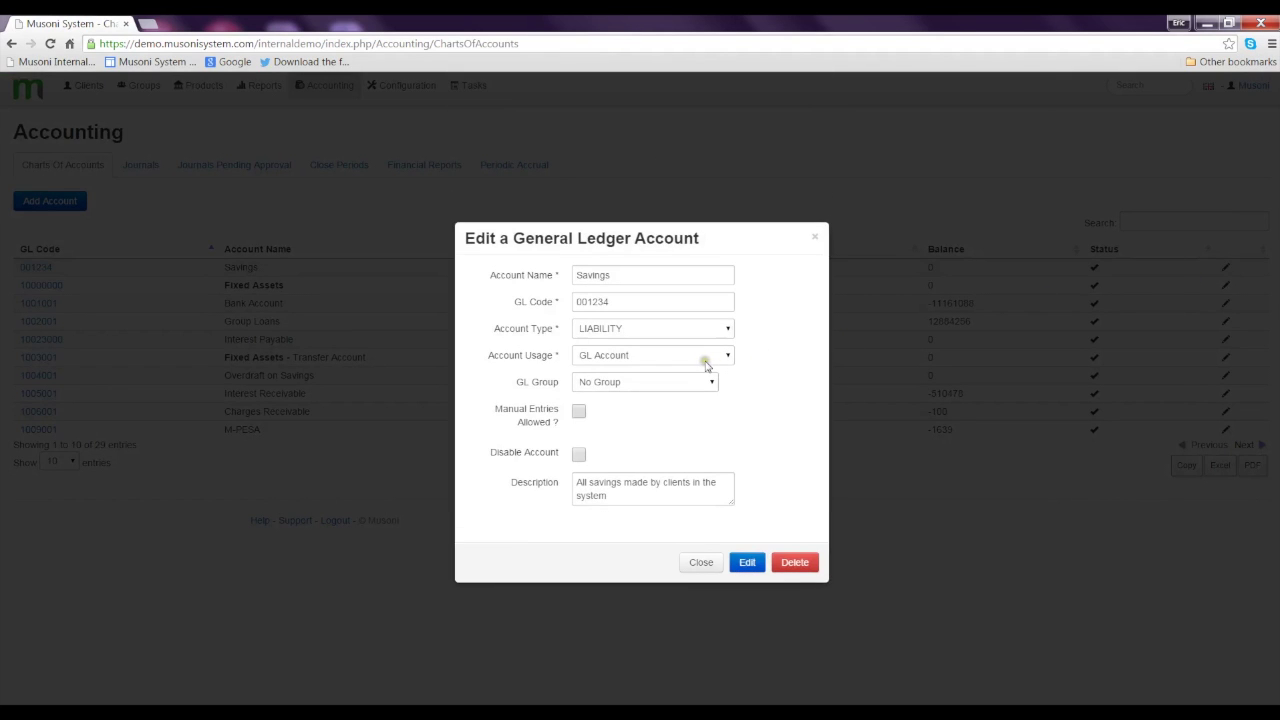
left_click(578, 456)
left_click(579, 456)
left_click(578, 413)
left_click(578, 413)
left_click(706, 563)
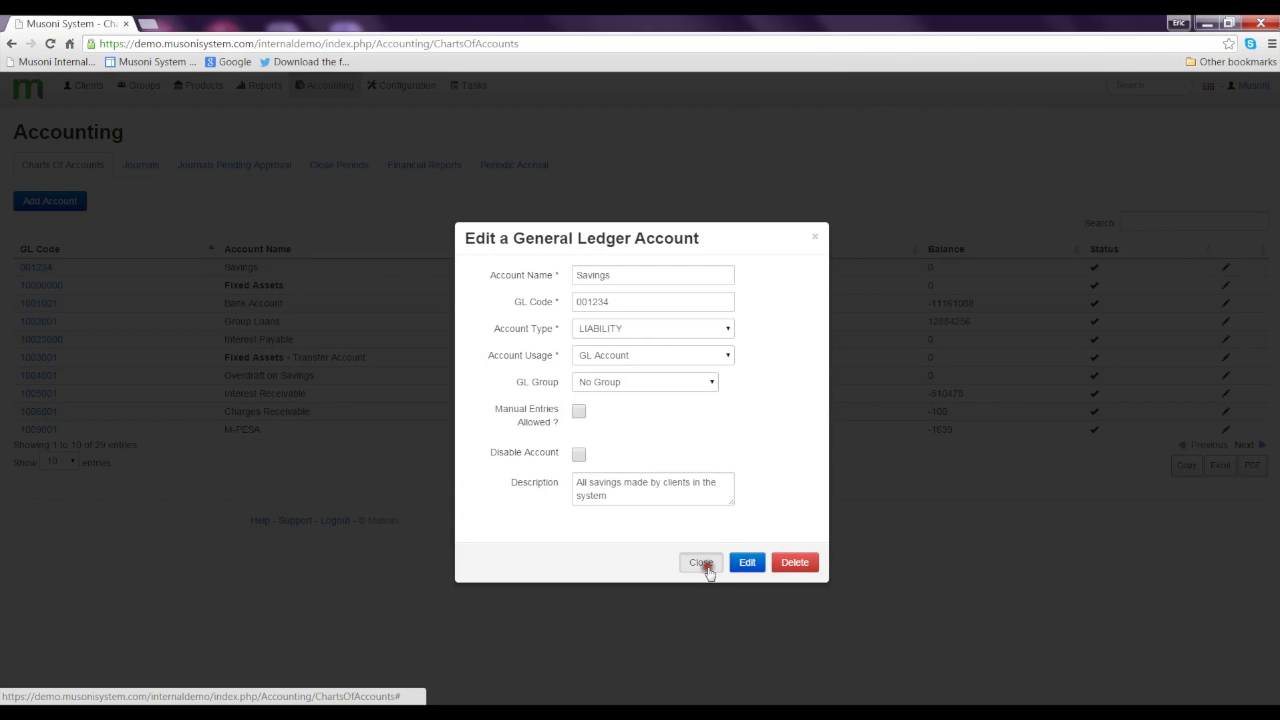